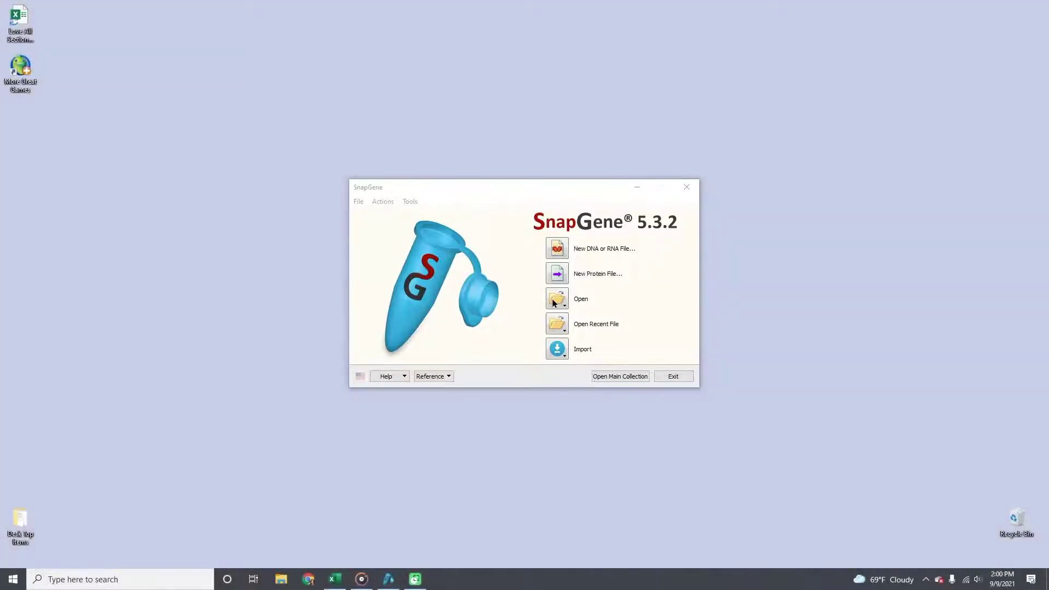
Step: From the welcome screen's Open Files option, select pET-28a(+) in the Sequences folder
{"action": "left_click", "coordinate": [556, 303]}
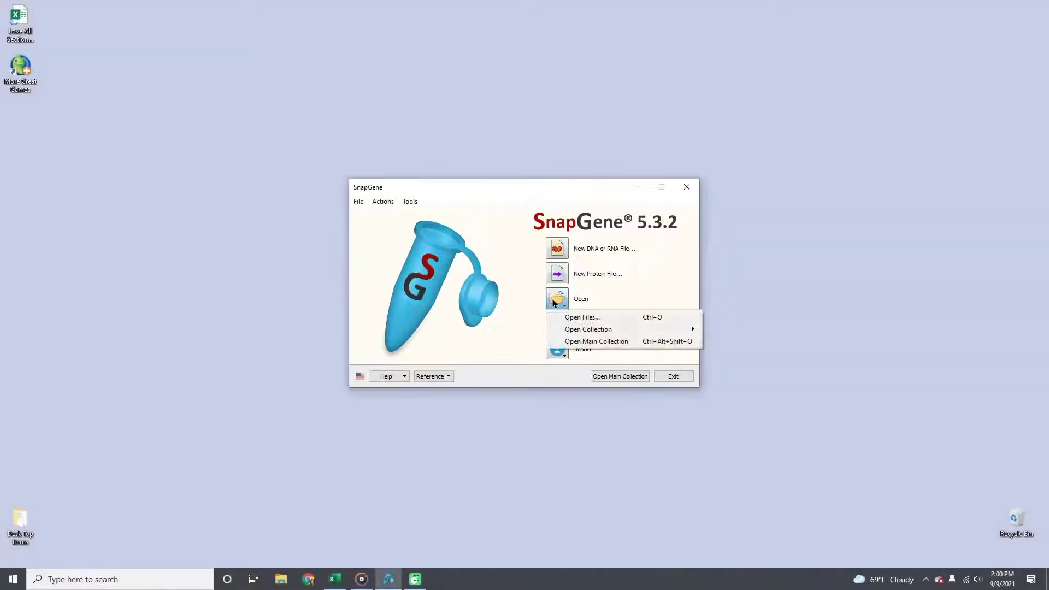
{"action": "left_click", "coordinate": [581, 317]}
{"action": "left_click", "coordinate": [477, 356]}
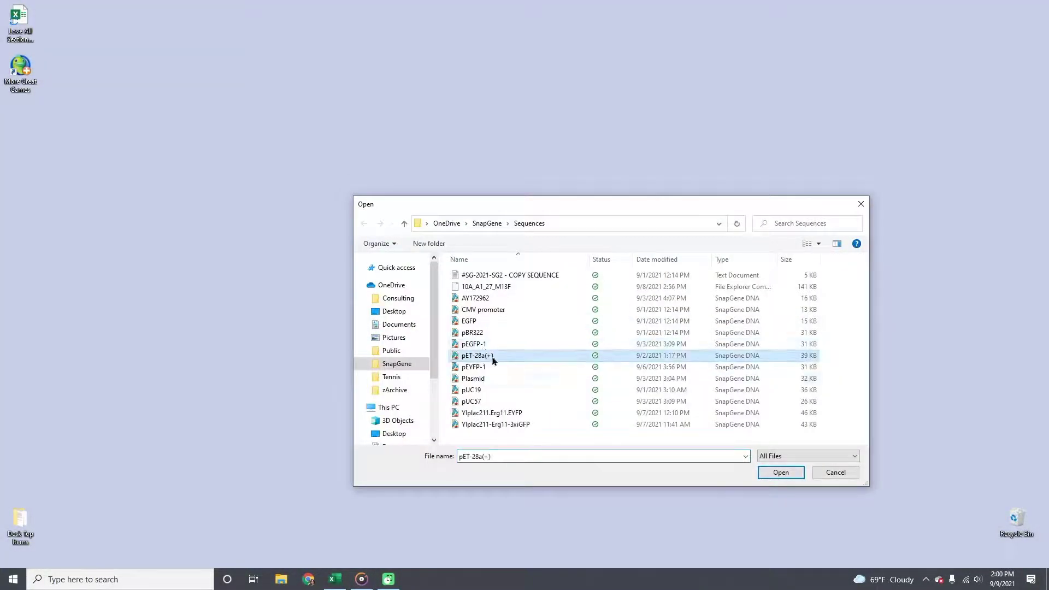
Step: Open pET-28a(+) and look through the Tools, New and Open menus
{"action": "left_click", "coordinate": [781, 472]}
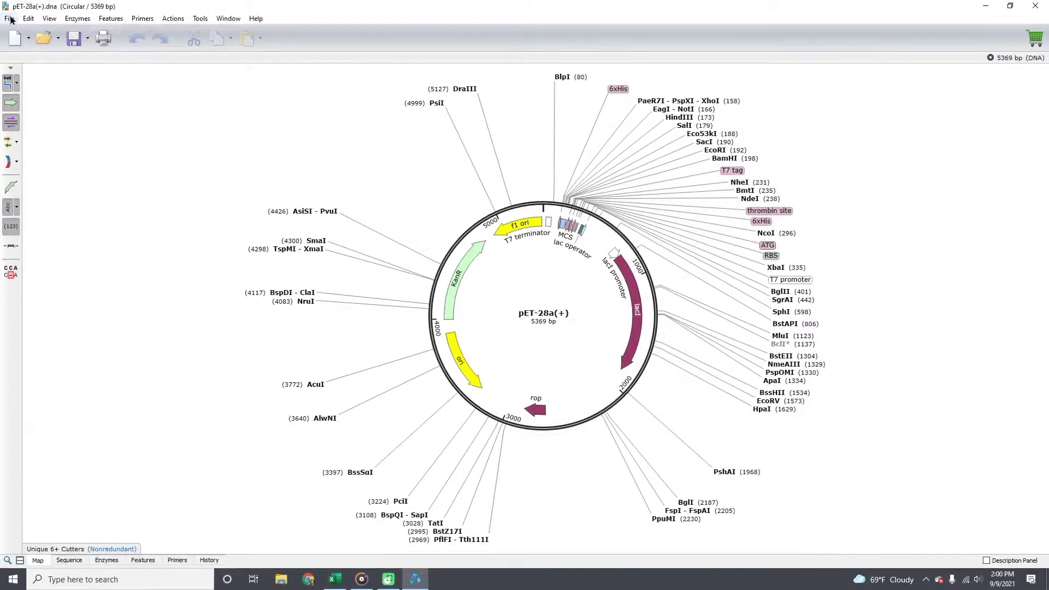
{"action": "left_click", "coordinate": [10, 18]}
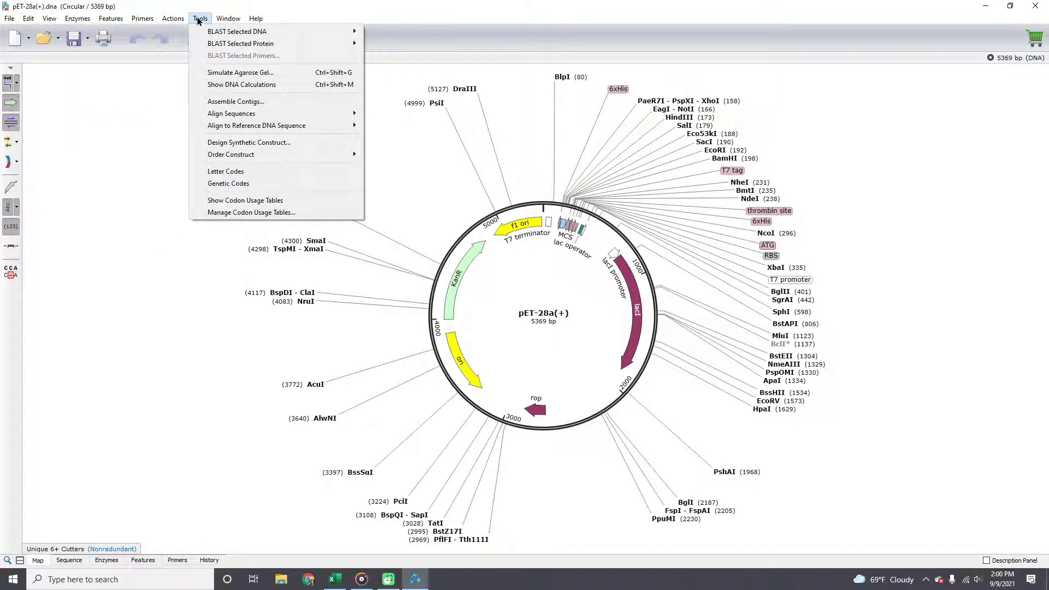
{"action": "left_click", "coordinate": [28, 39]}
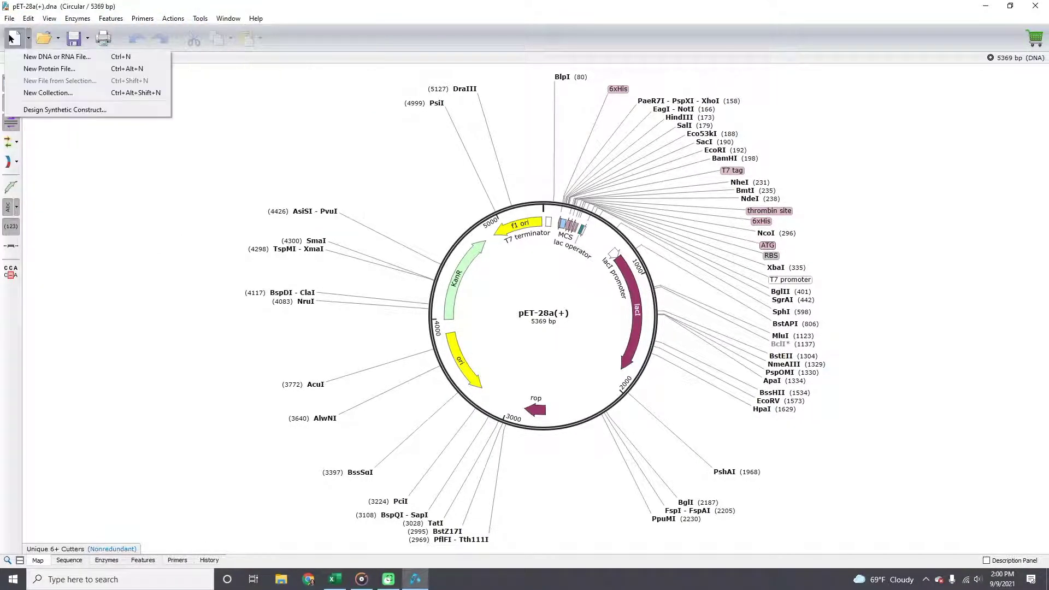
{"action": "left_click", "coordinate": [58, 39]}
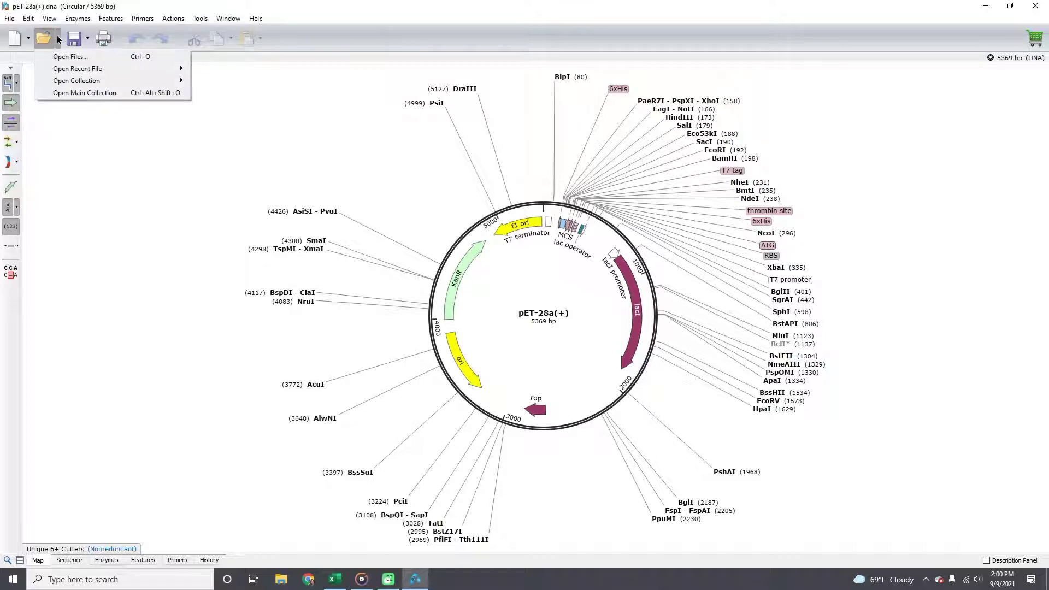
Step: Check the Enzymes set list, view the DNA sequence, then return to the circular map
{"action": "left_click", "coordinate": [24, 82]}
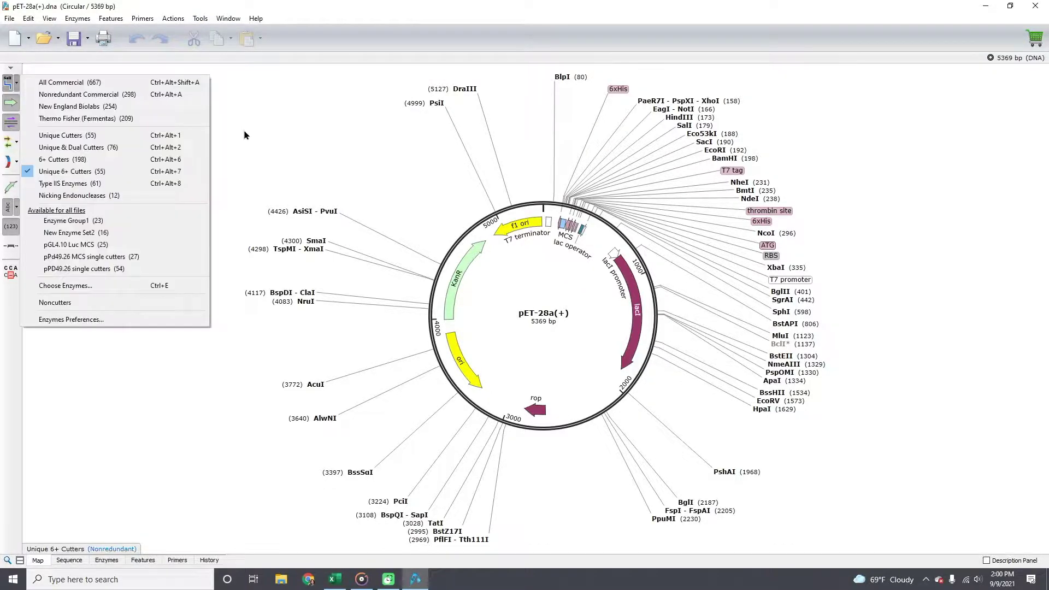
{"action": "left_click", "coordinate": [244, 136]}
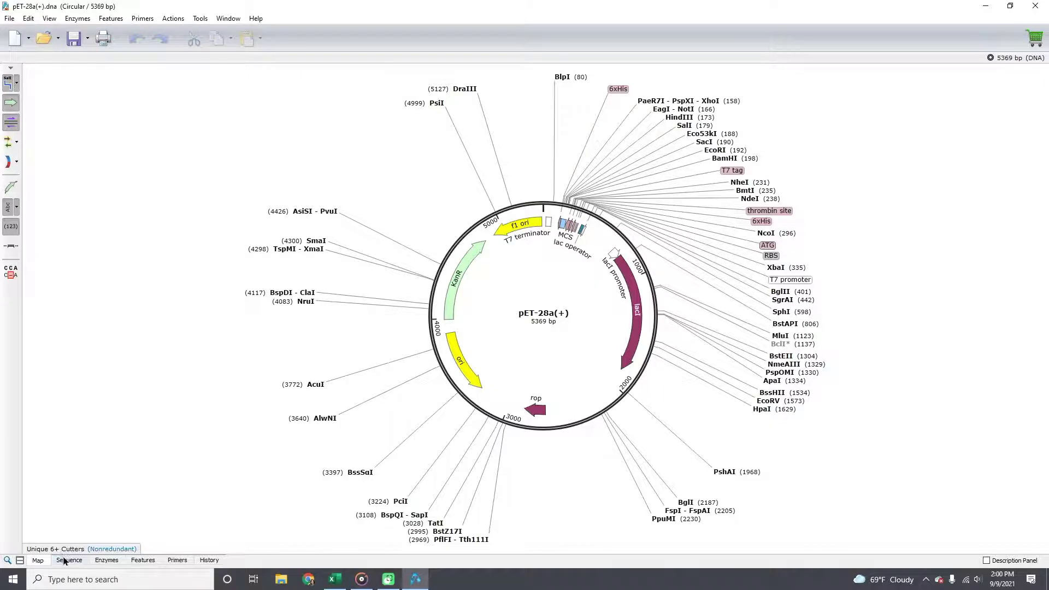
{"action": "left_click", "coordinate": [67, 561]}
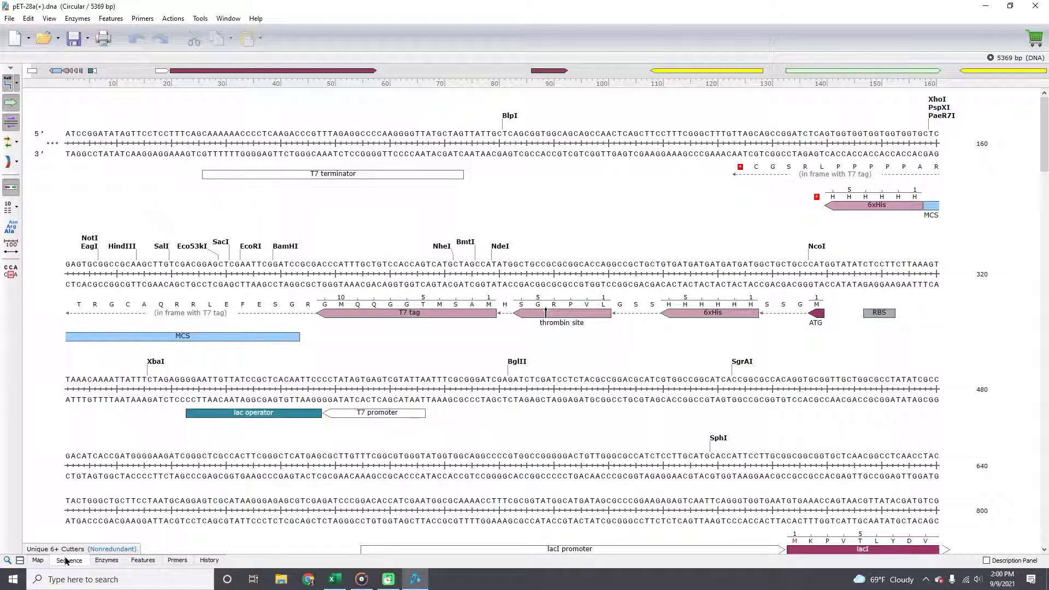
{"action": "left_click", "coordinate": [39, 560]}
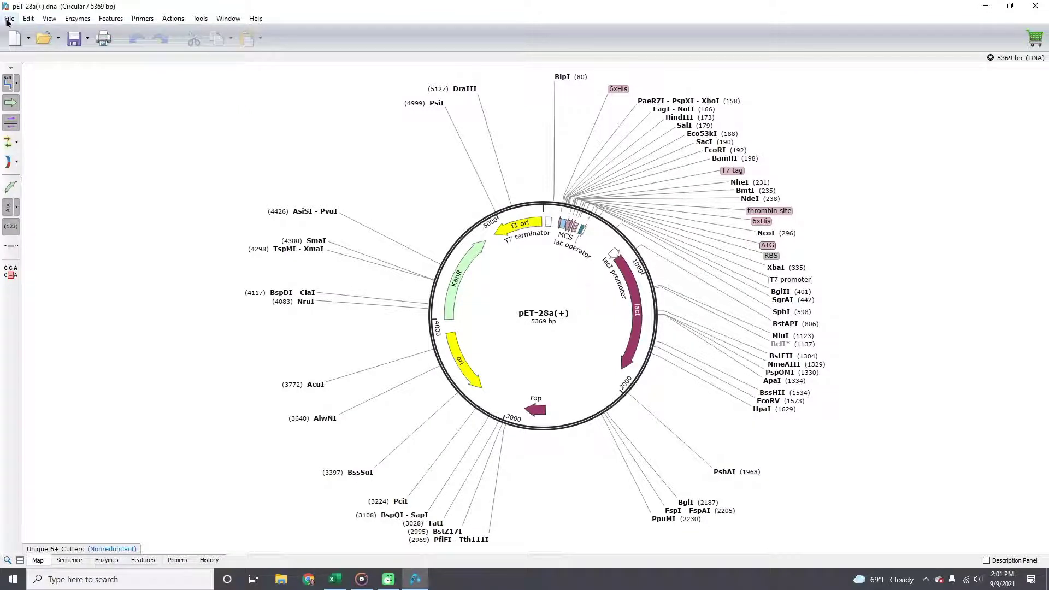
{"action": "left_click", "coordinate": [10, 19]}
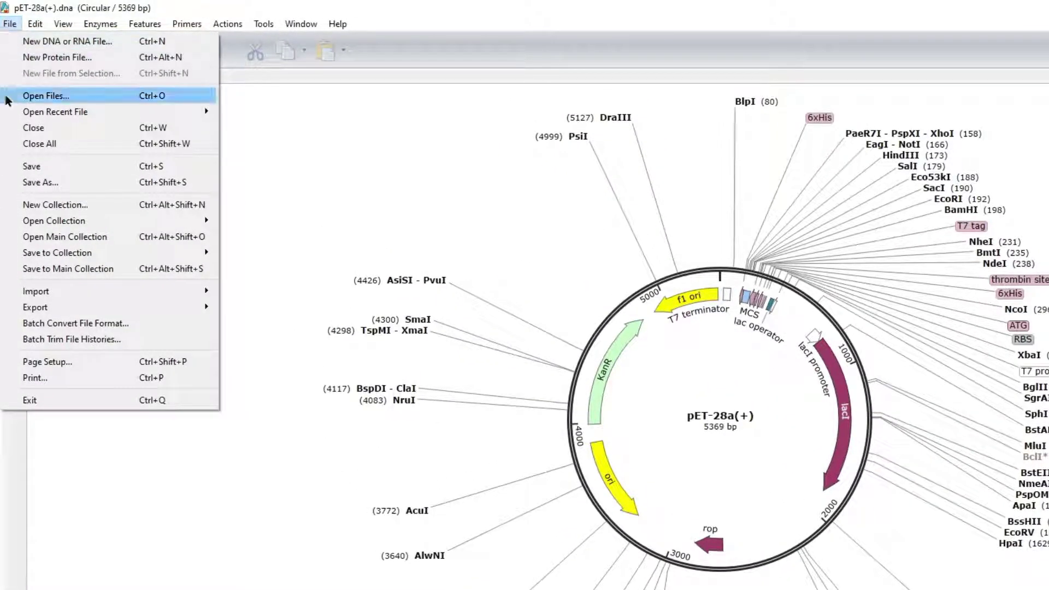
{"action": "left_click", "coordinate": [8, 168]}
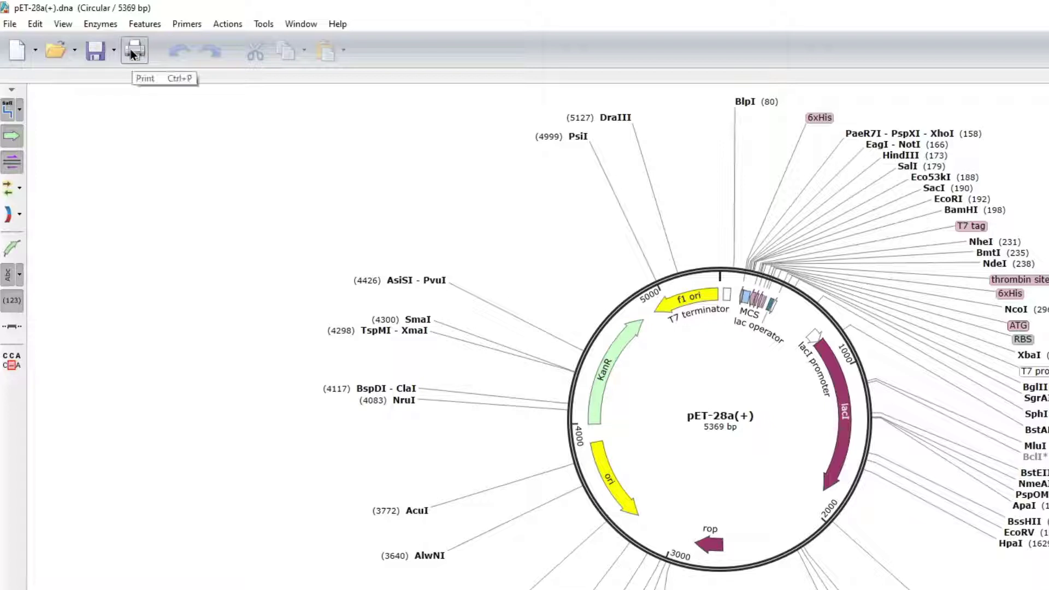
{"action": "left_click", "coordinate": [36, 25]}
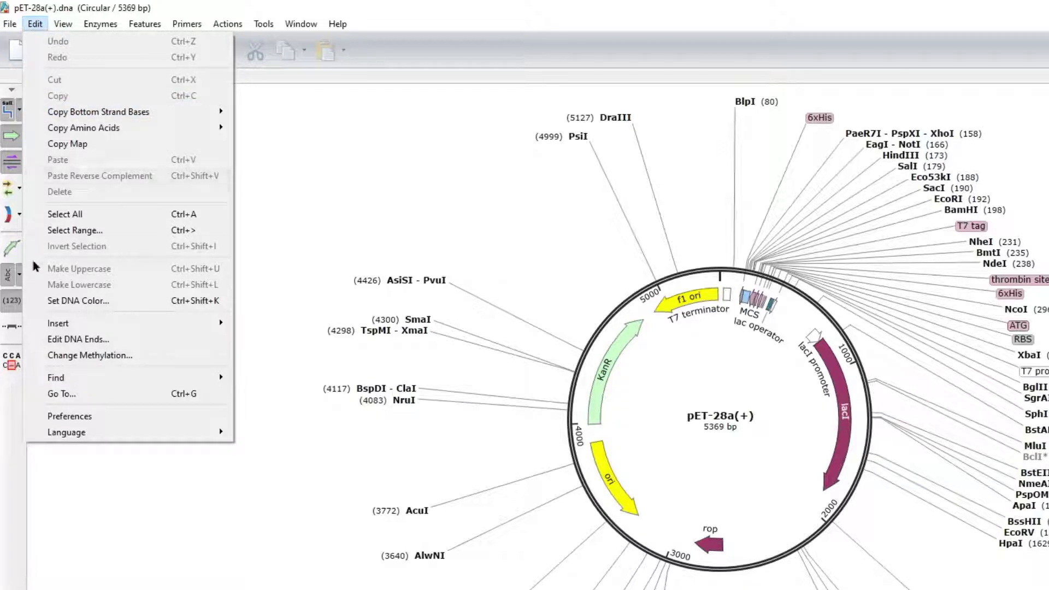
{"action": "left_click", "coordinate": [35, 326]}
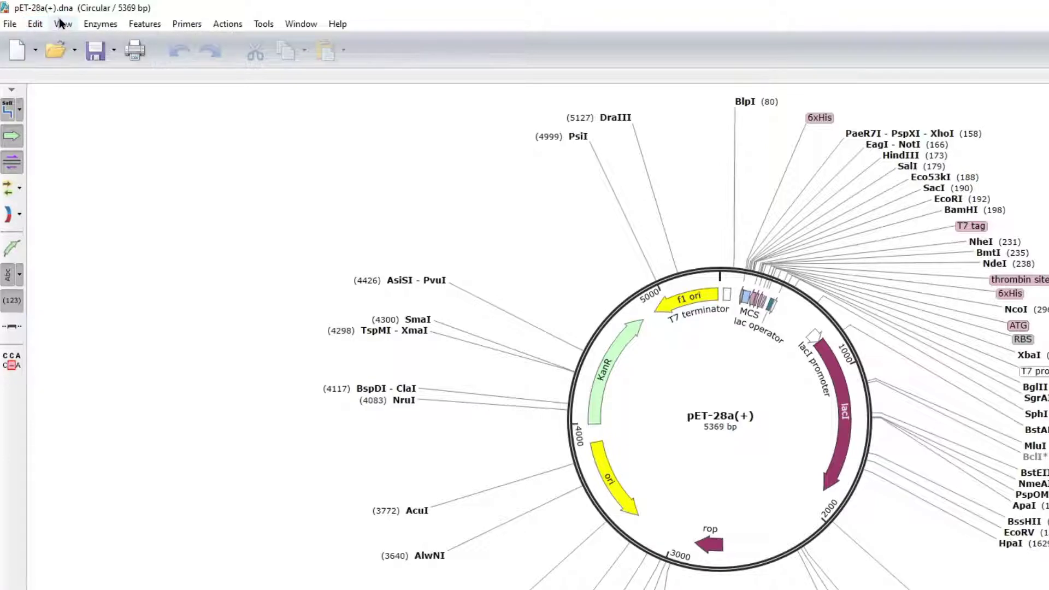
{"action": "left_click", "coordinate": [63, 24]}
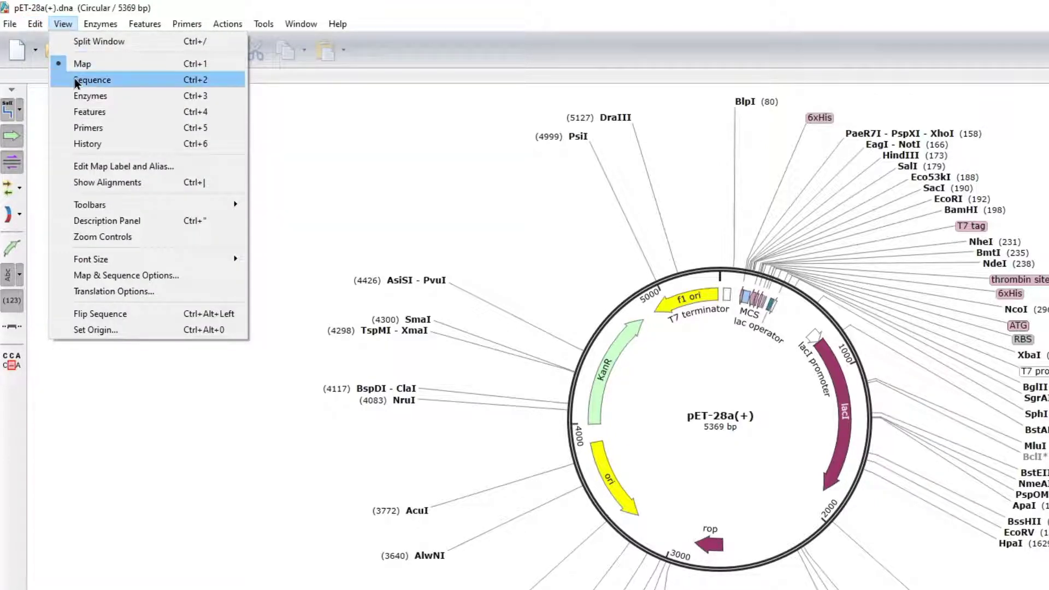
{"action": "left_click", "coordinate": [92, 80]}
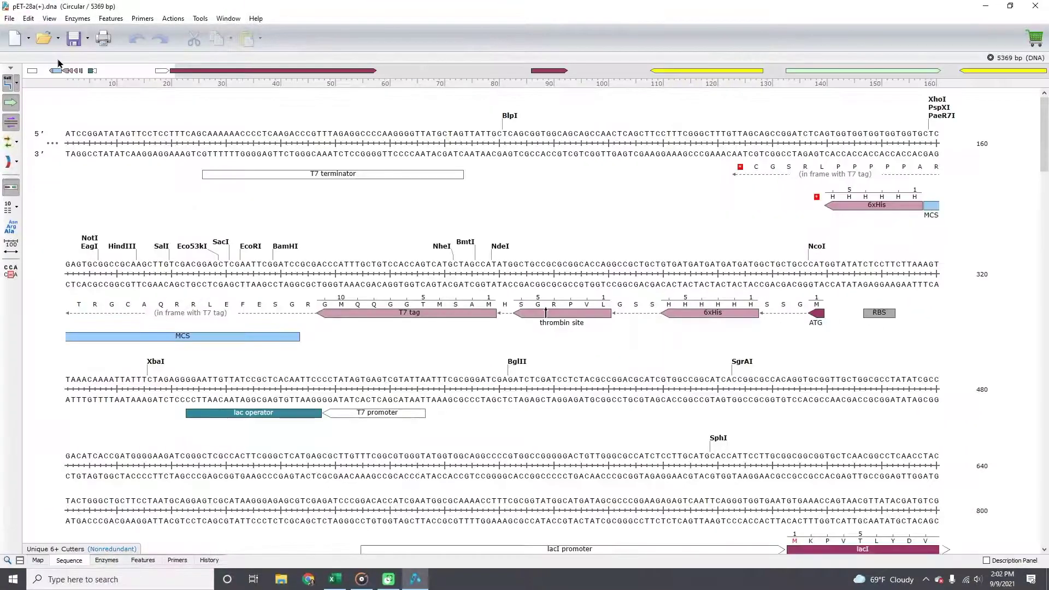
{"action": "key", "text": "ctrl+1"}
{"action": "left_click", "coordinate": [50, 19]}
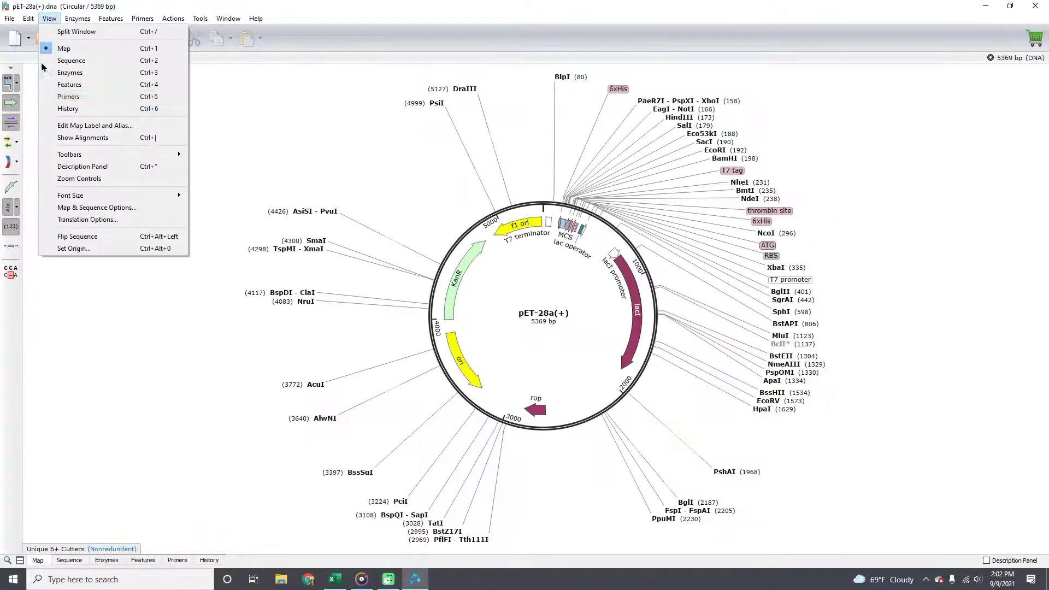
{"action": "left_click", "coordinate": [57, 154]}
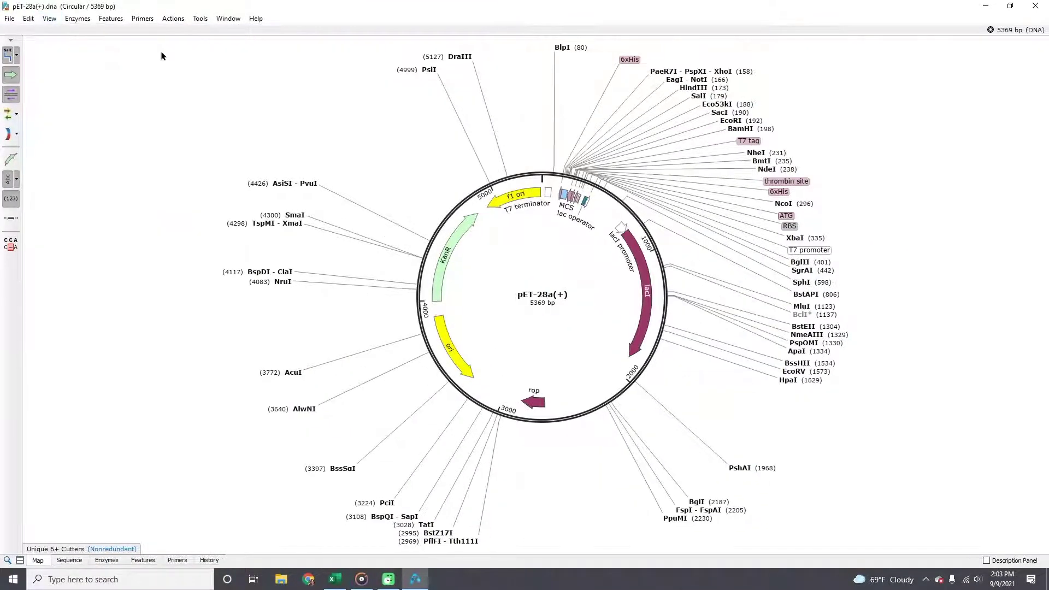
{"action": "left_click", "coordinate": [49, 19]}
{"action": "left_click", "coordinate": [82, 197]}
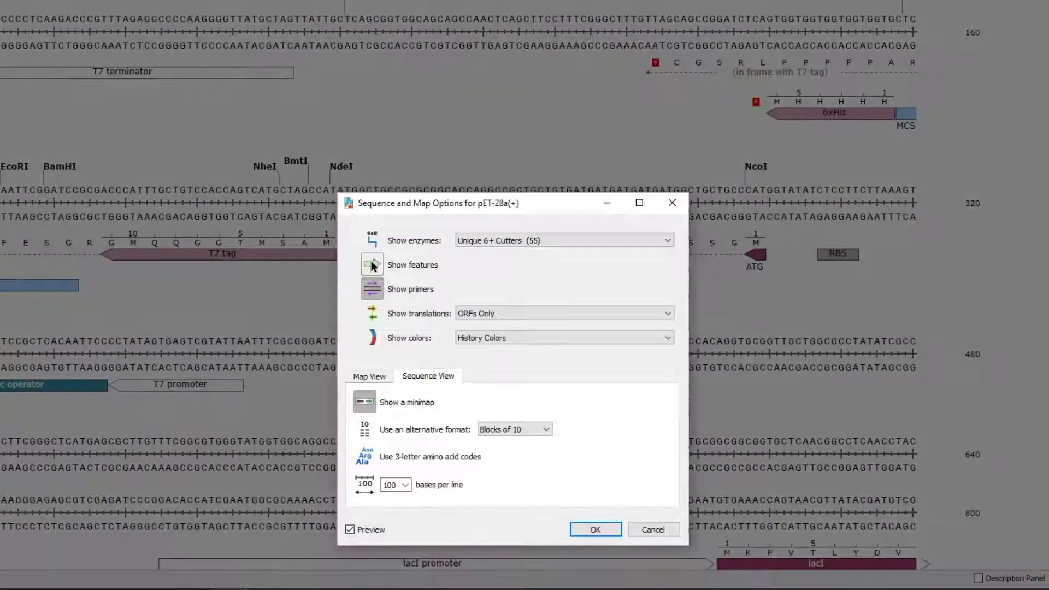
{"action": "left_click", "coordinate": [373, 264]}
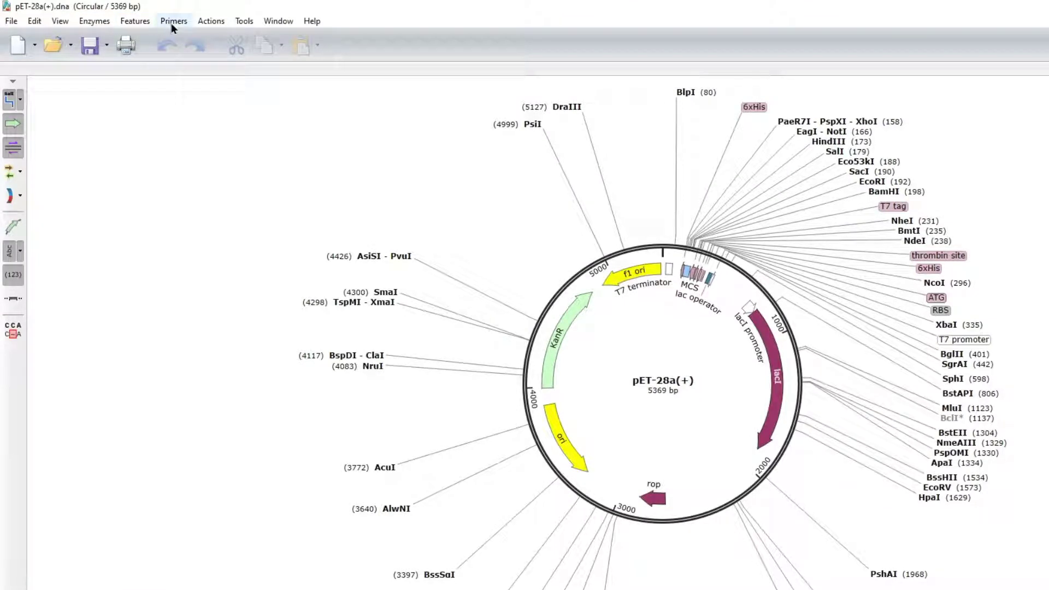
{"action": "left_click", "coordinate": [90, 22]}
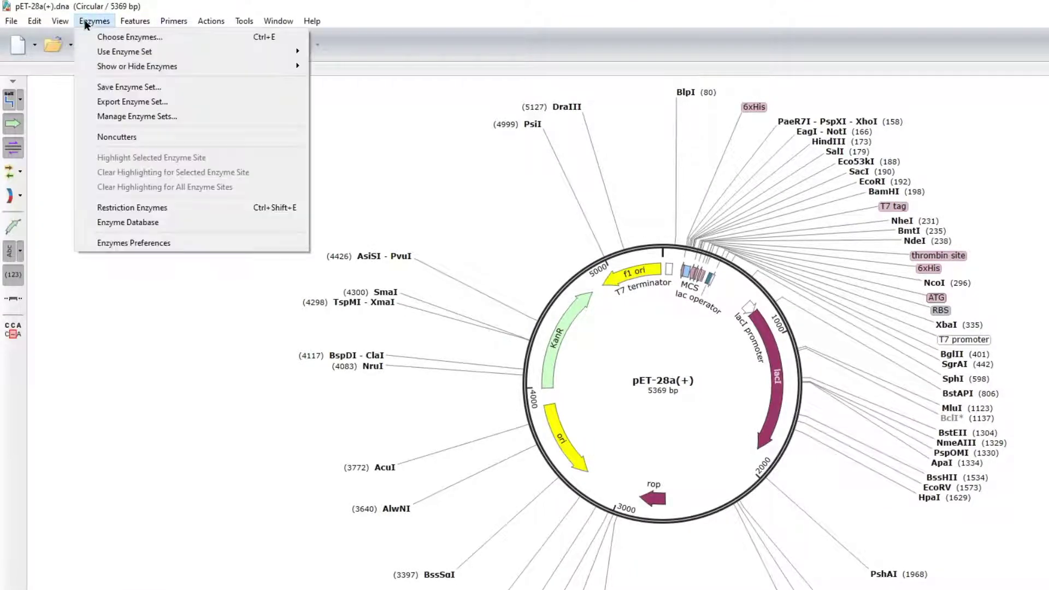
{"action": "left_click", "coordinate": [135, 22]}
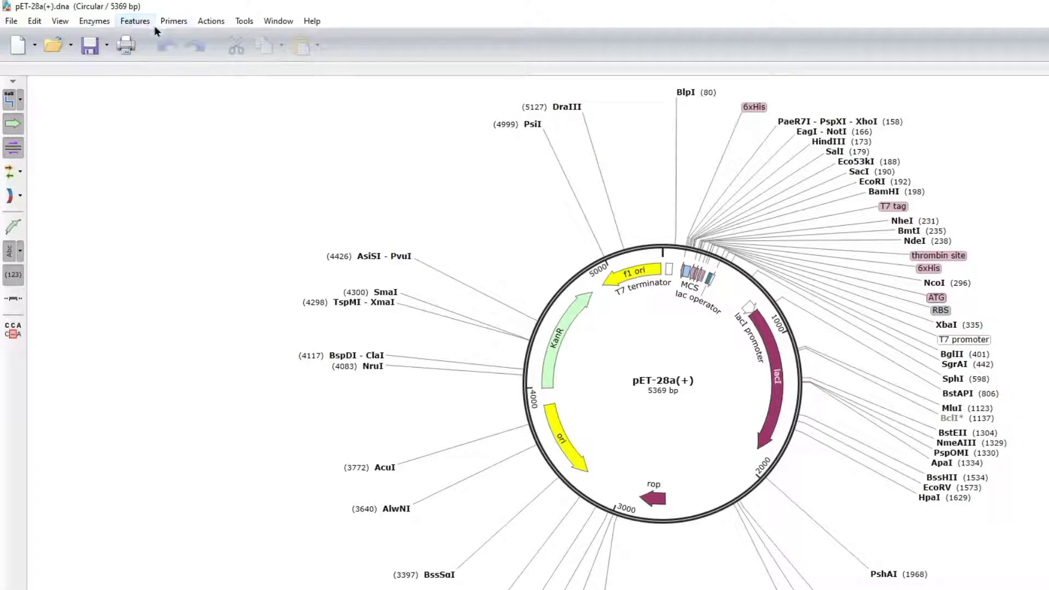
{"action": "left_click", "coordinate": [163, 19]}
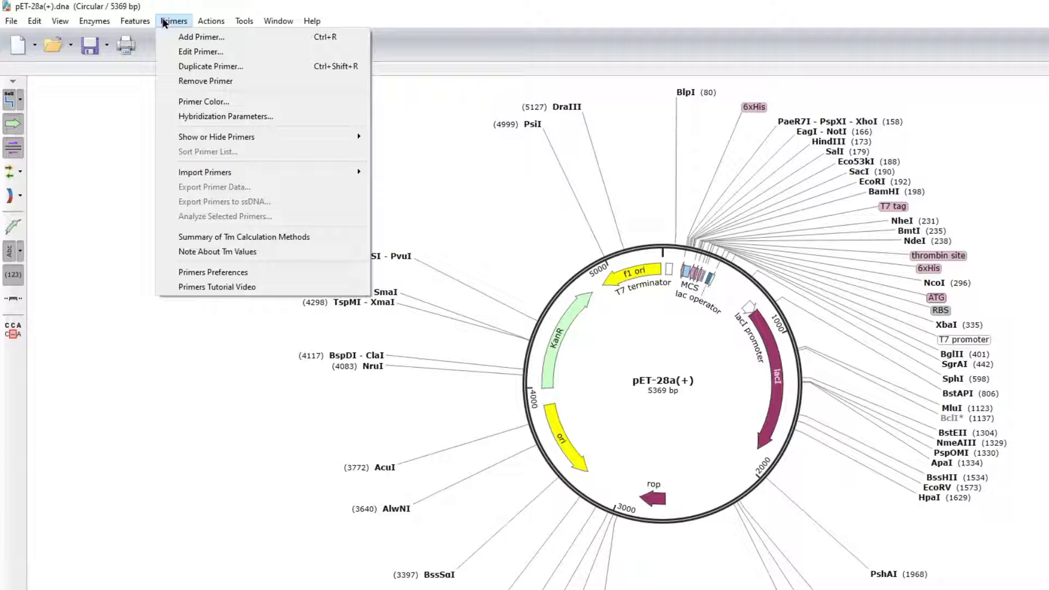
{"action": "left_click", "coordinate": [163, 17]}
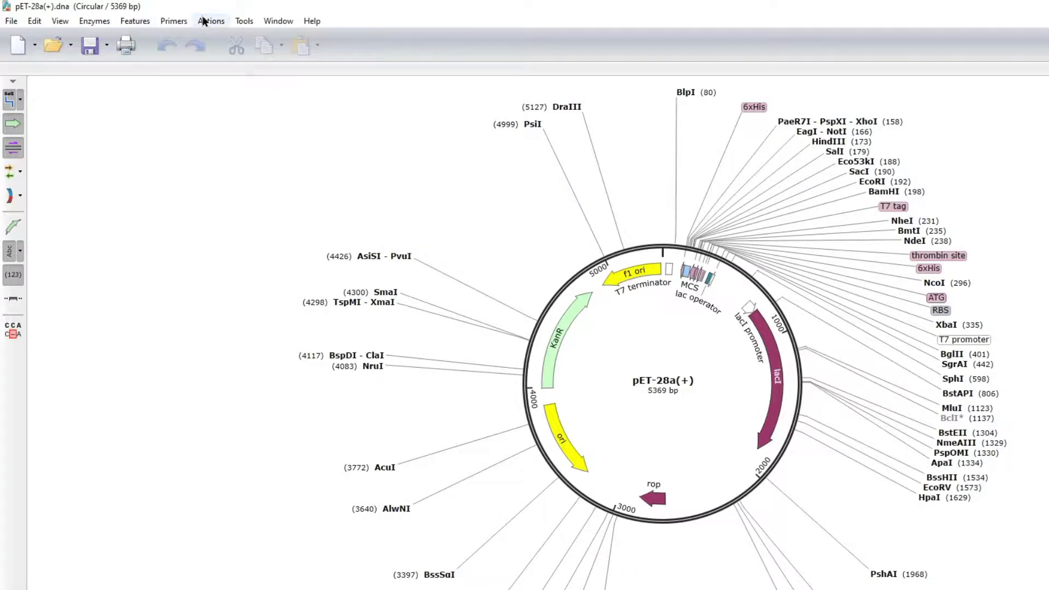
{"action": "left_click", "coordinate": [205, 20]}
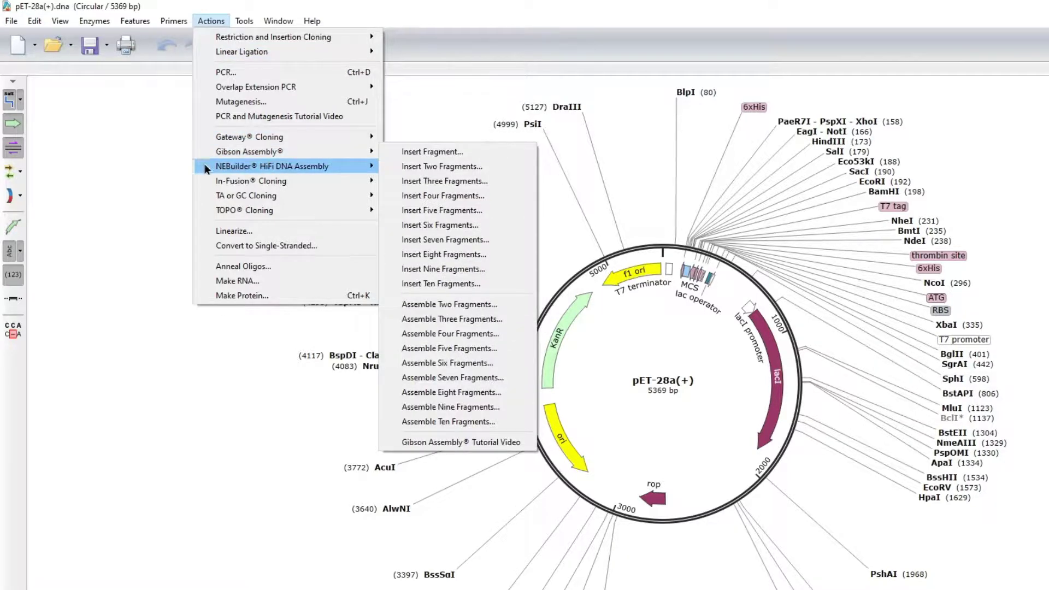
{"action": "mouse_move", "coordinate": [246, 196]}
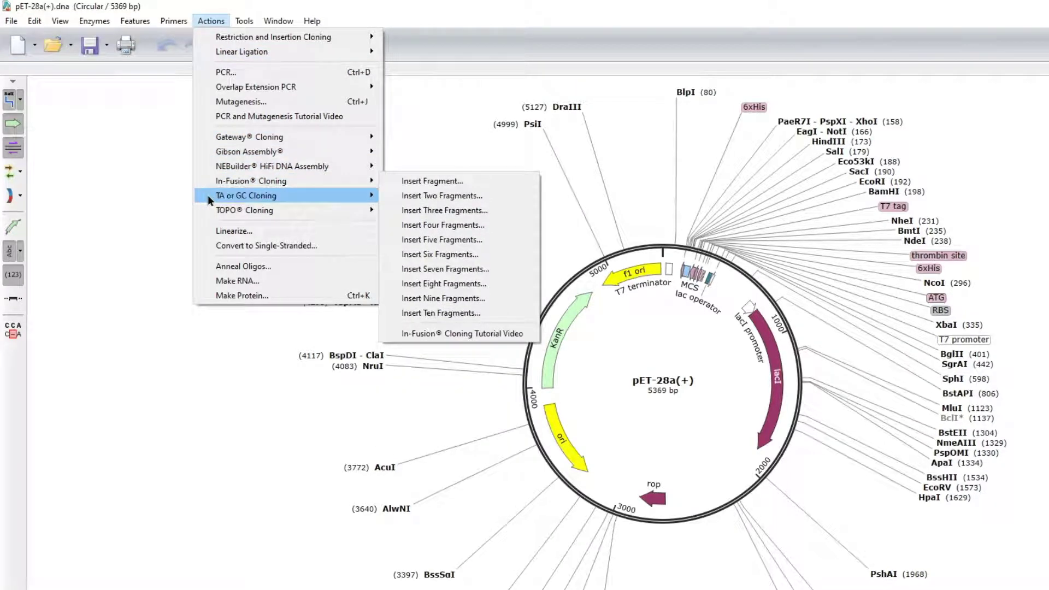
{"action": "left_click", "coordinate": [211, 20]}
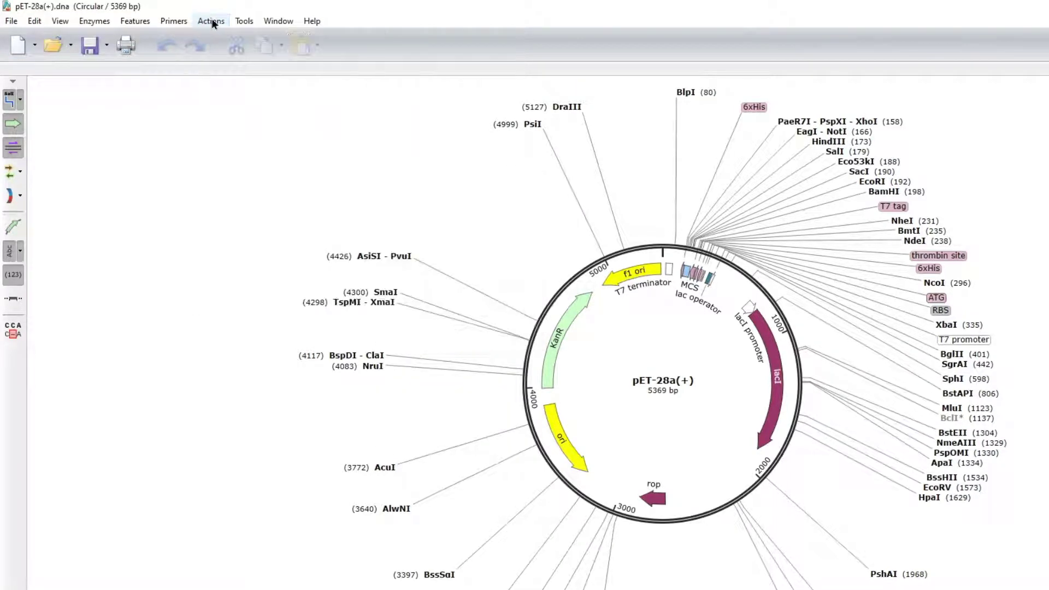
Step: Browse the Tools menu, then switch to the pET-28a(+).hEGFR construct's window
{"action": "left_click", "coordinate": [243, 22]}
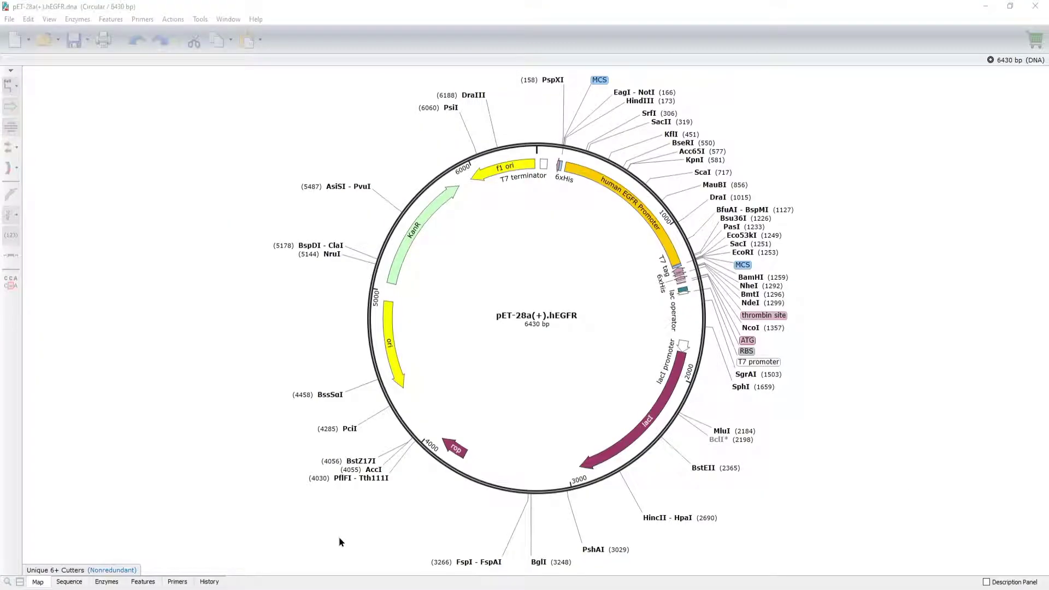
{"action": "left_click", "coordinate": [210, 583]}
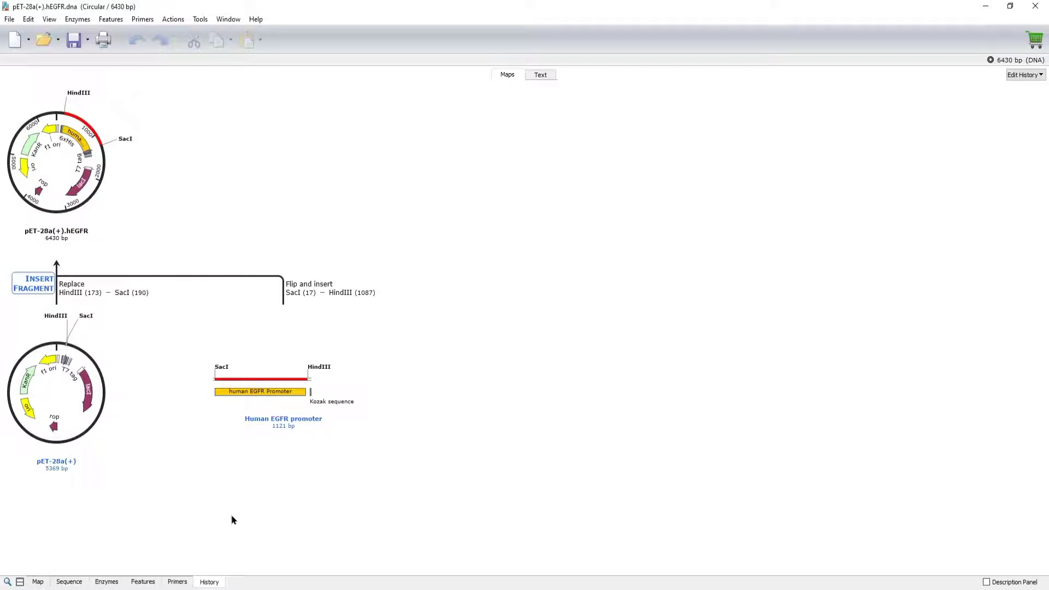